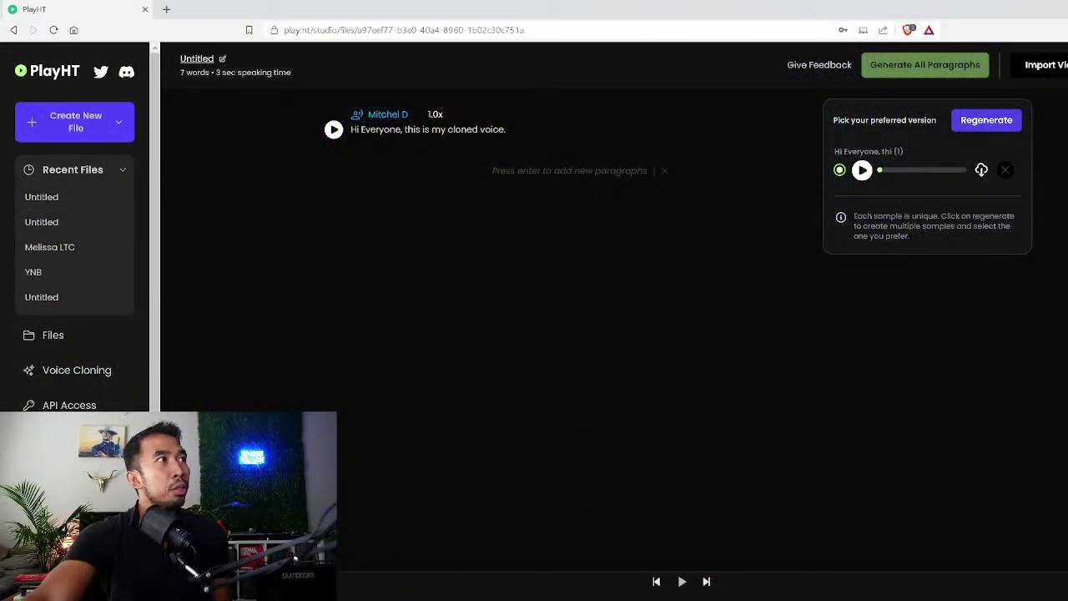
- Go to play.ht in the browser to load the signed-in PlayHT homepage
click(343, 30)
text(p)
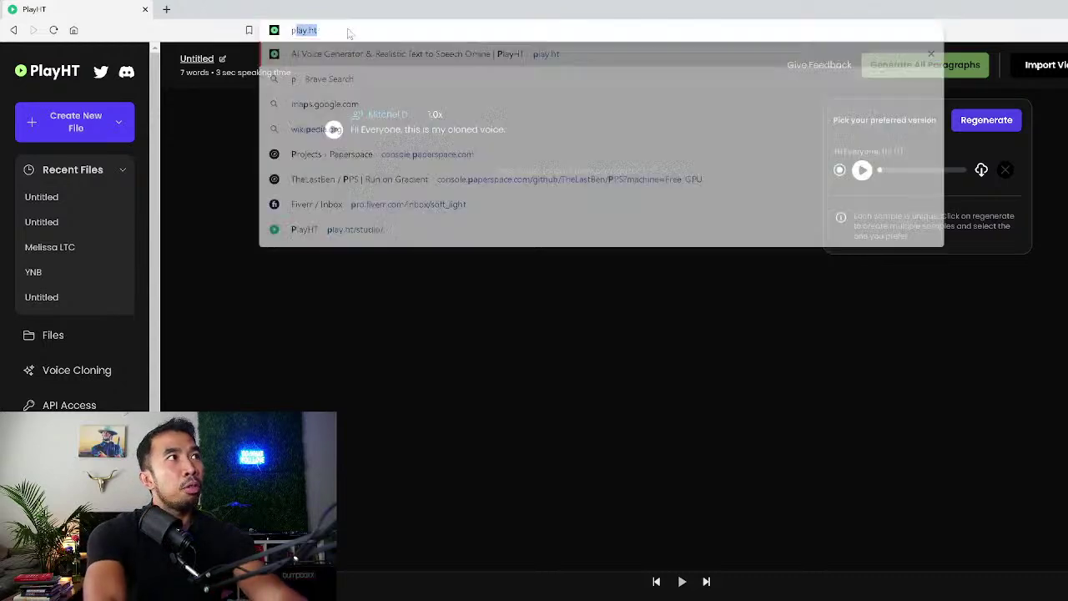
text(lay.ht)
key(Return)
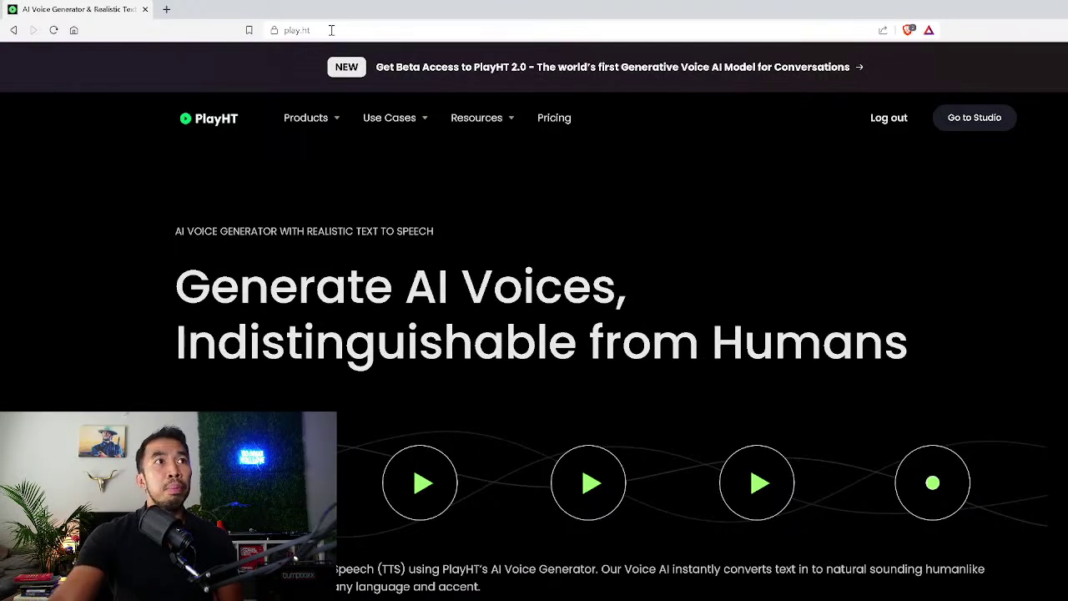
- Return to the studio, open Voice Cloning and start creating a new clone
click(976, 121)
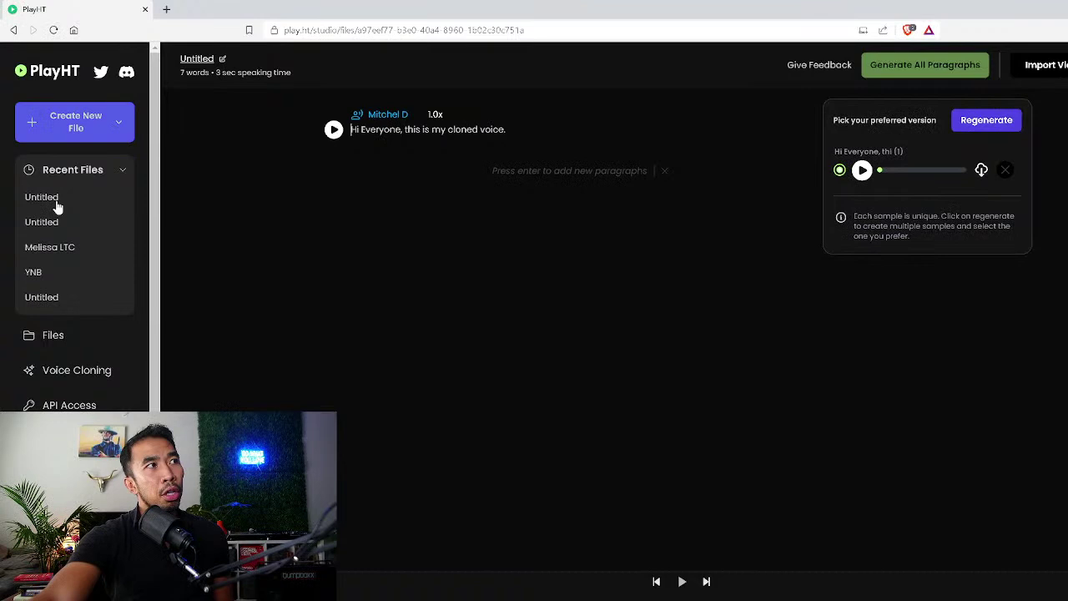
click(94, 375)
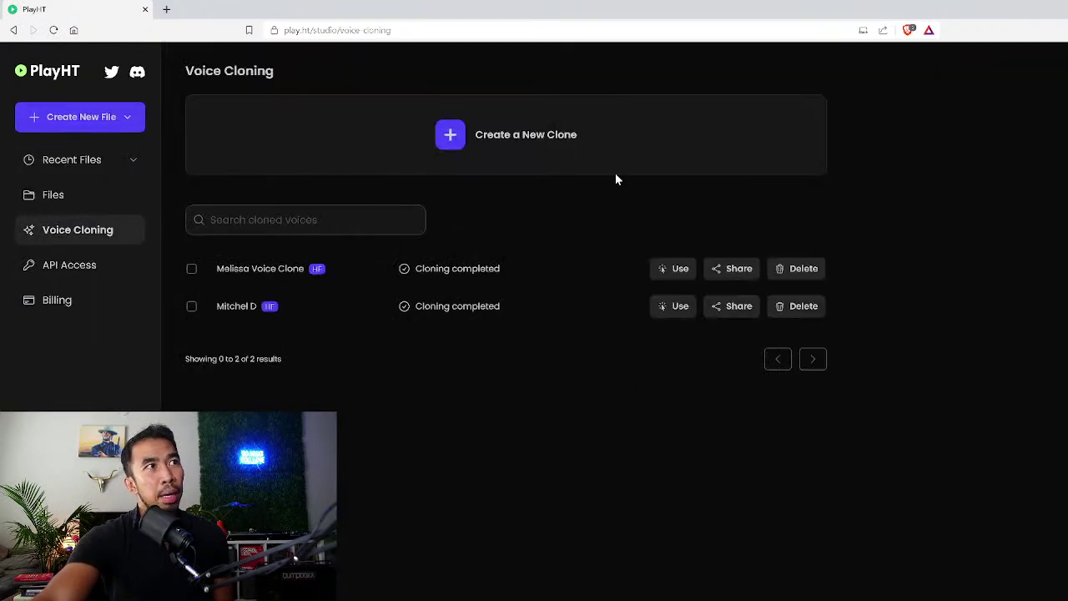
click(456, 135)
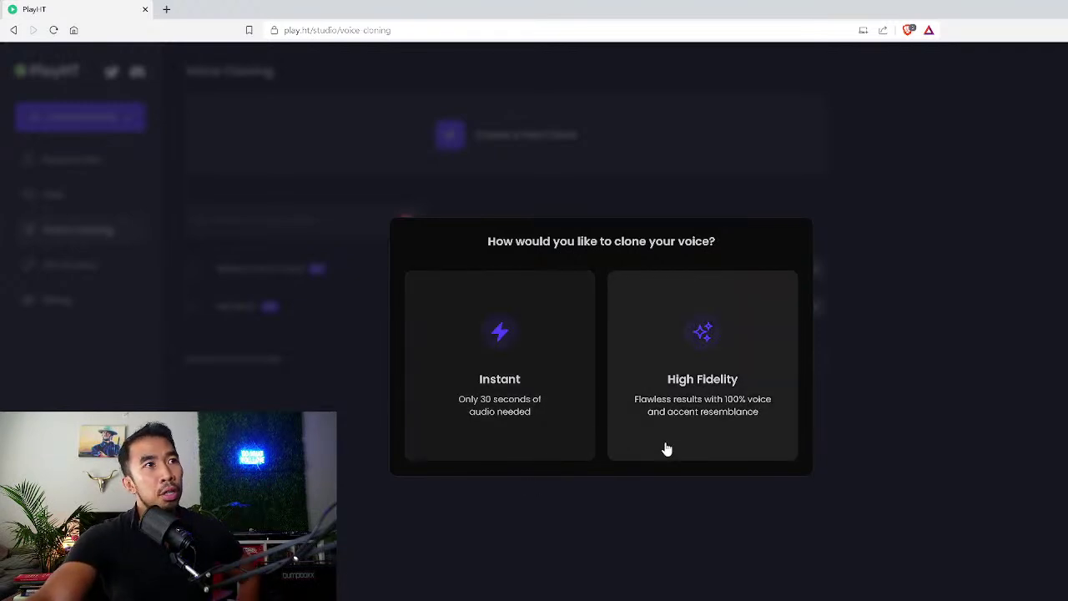
- Choose High Fidelity cloning and enter 'Mitchel' as the voice name
click(703, 443)
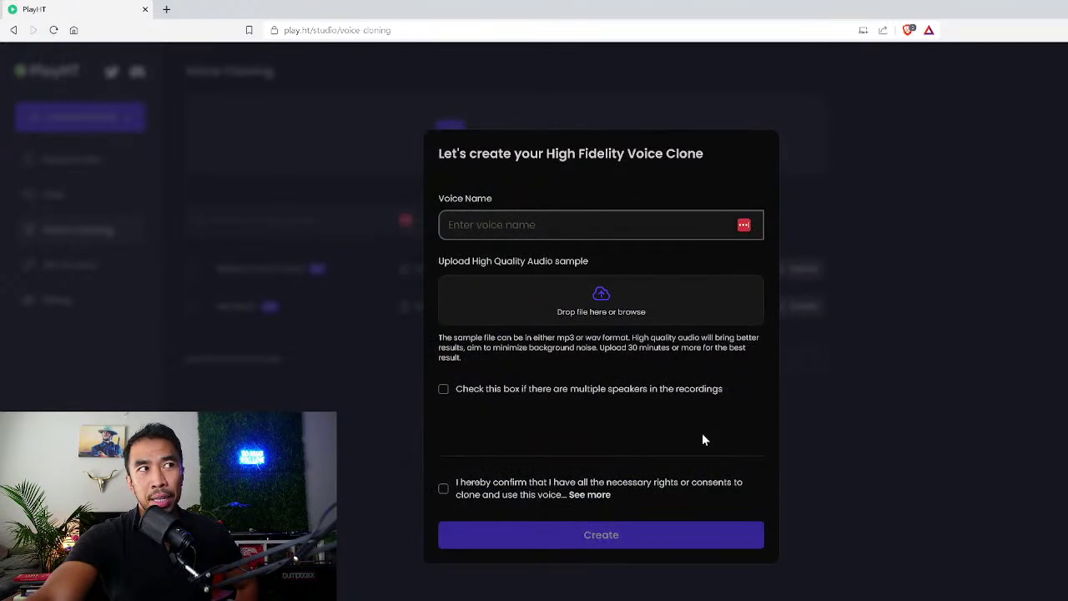
text(Mitchel)
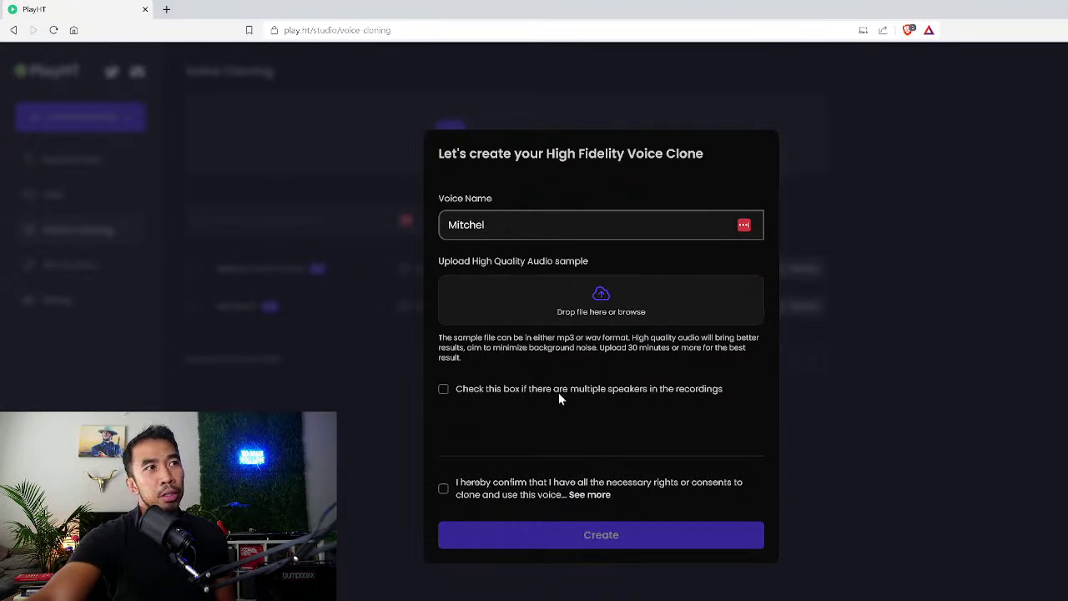
- Tick the rights confirmation, then dismiss the clone form without creating the voice
click(444, 490)
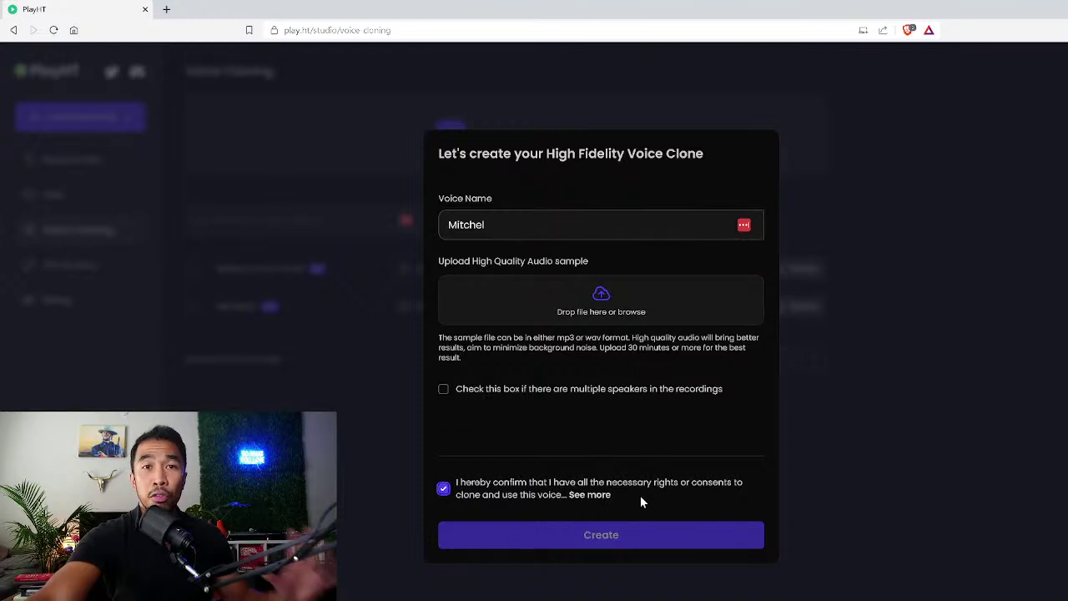
click(351, 444)
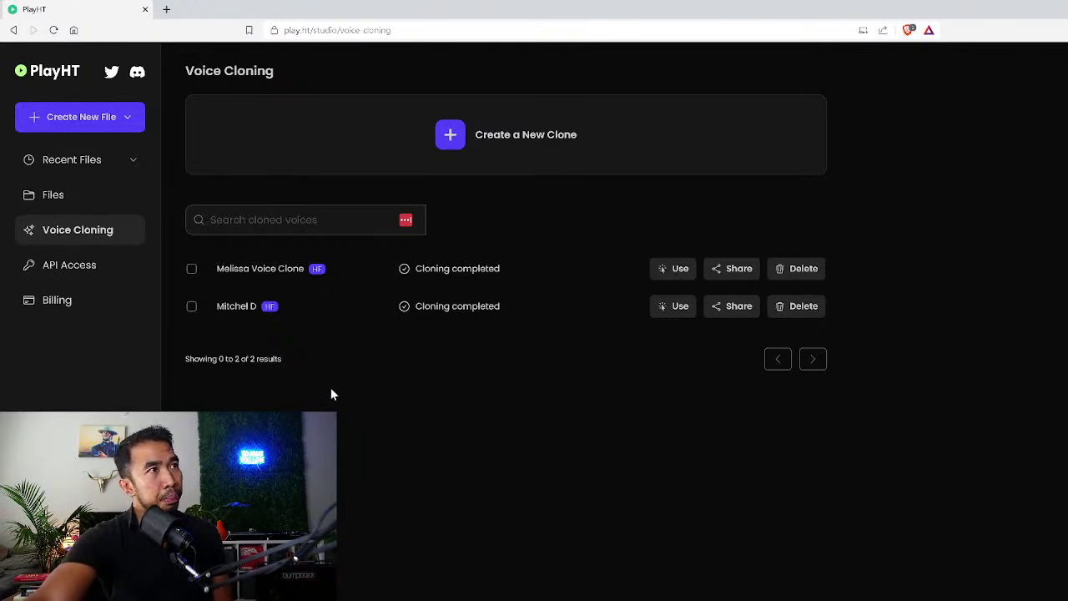
- Create a new Generative file and pick Mitchel D from the PlayHT 1.0 cloned voices
click(71, 121)
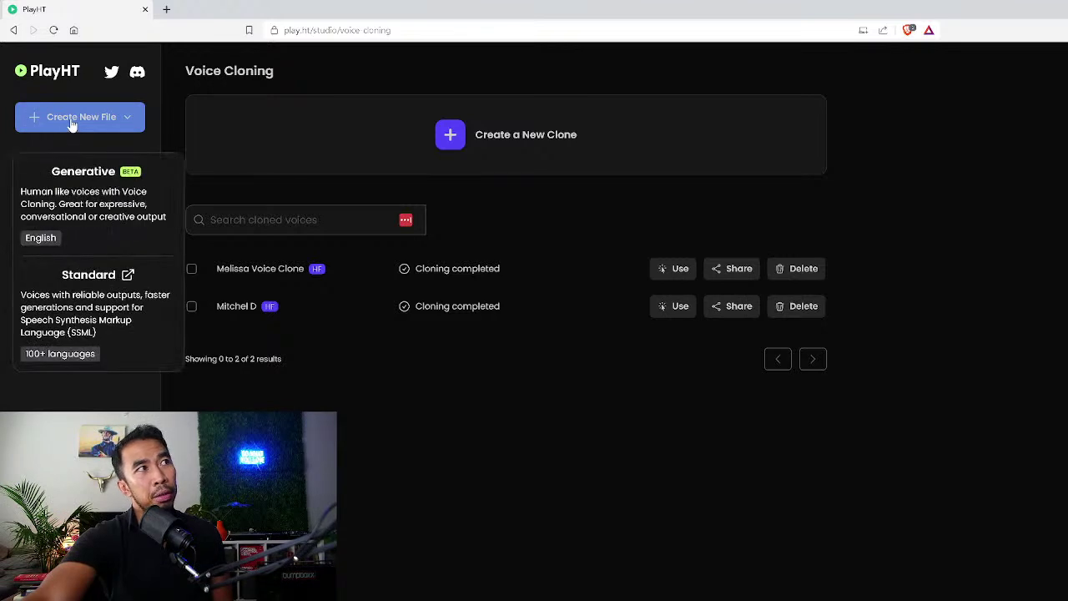
click(99, 217)
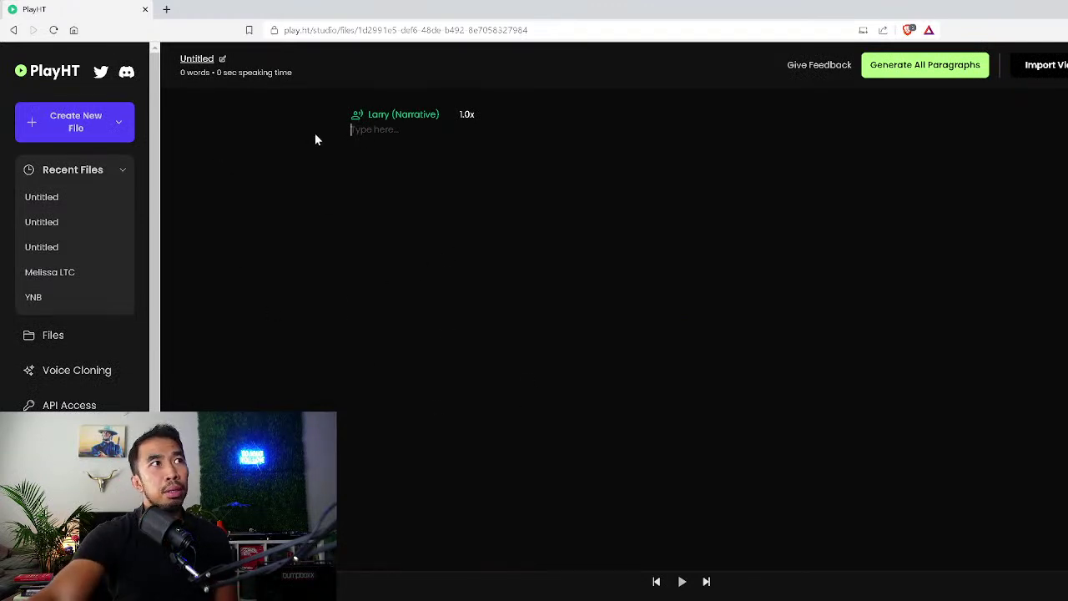
click(401, 123)
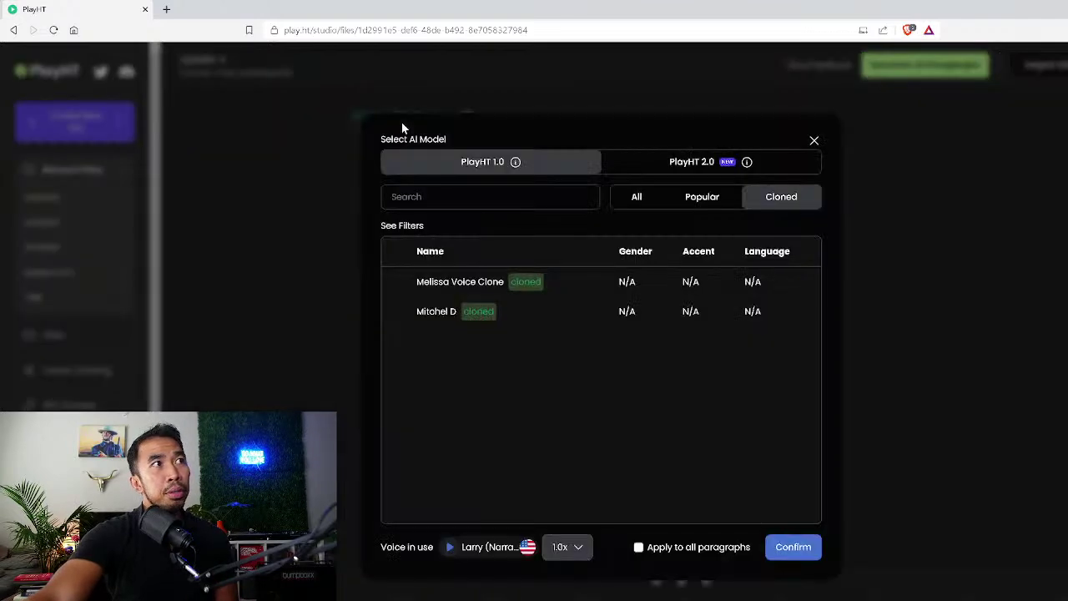
click(689, 167)
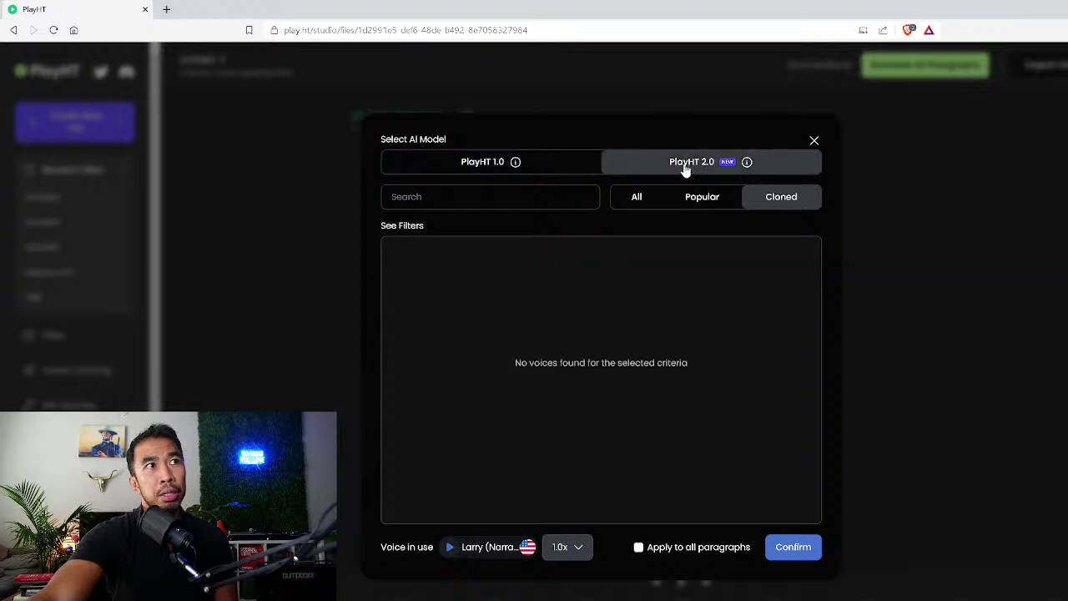
click(546, 169)
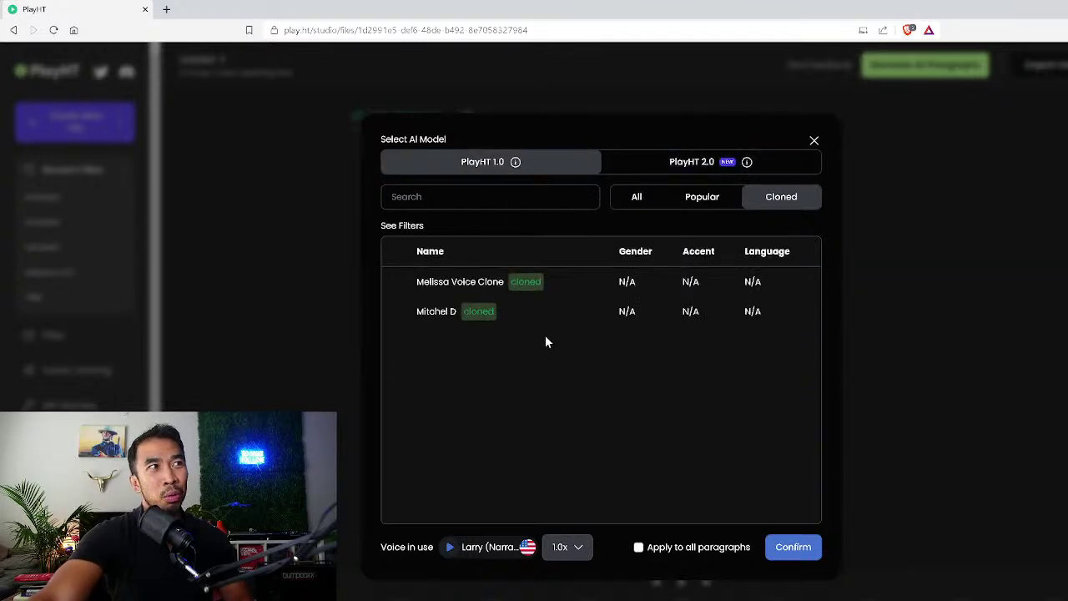
click(438, 316)
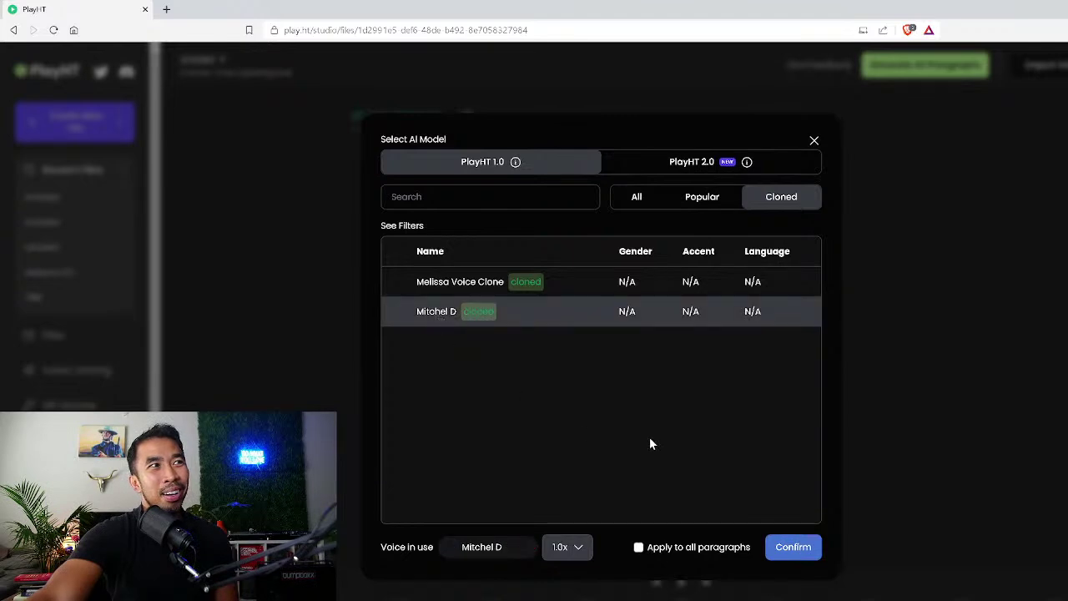
- Keep 1.0x speed, apply Mitchel D to all paragraphs, and begin typing 'Hi there world, my name is Mitchel…'
click(576, 551)
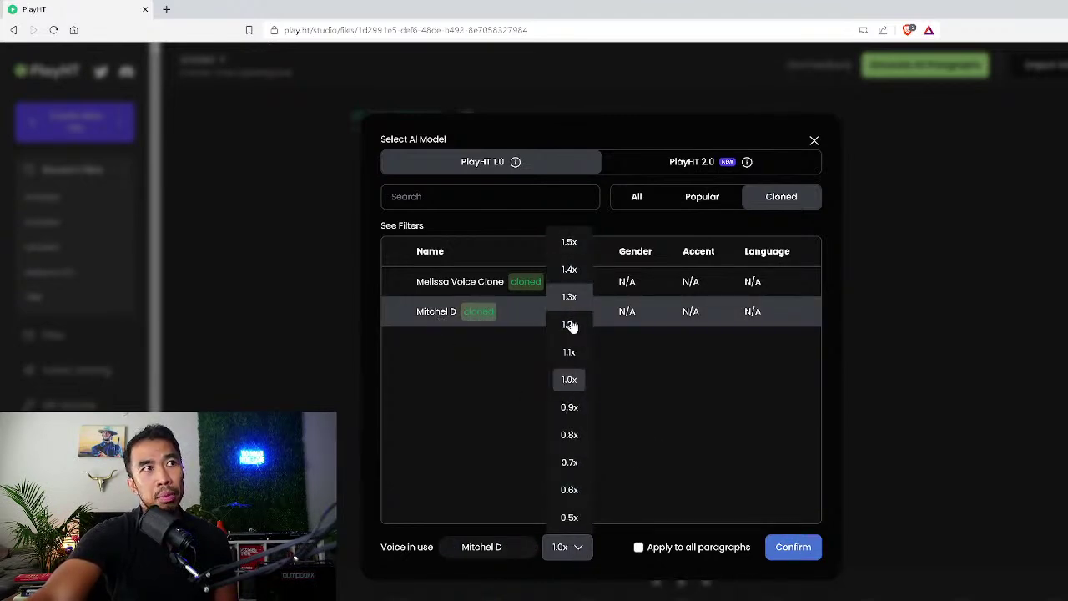
click(735, 442)
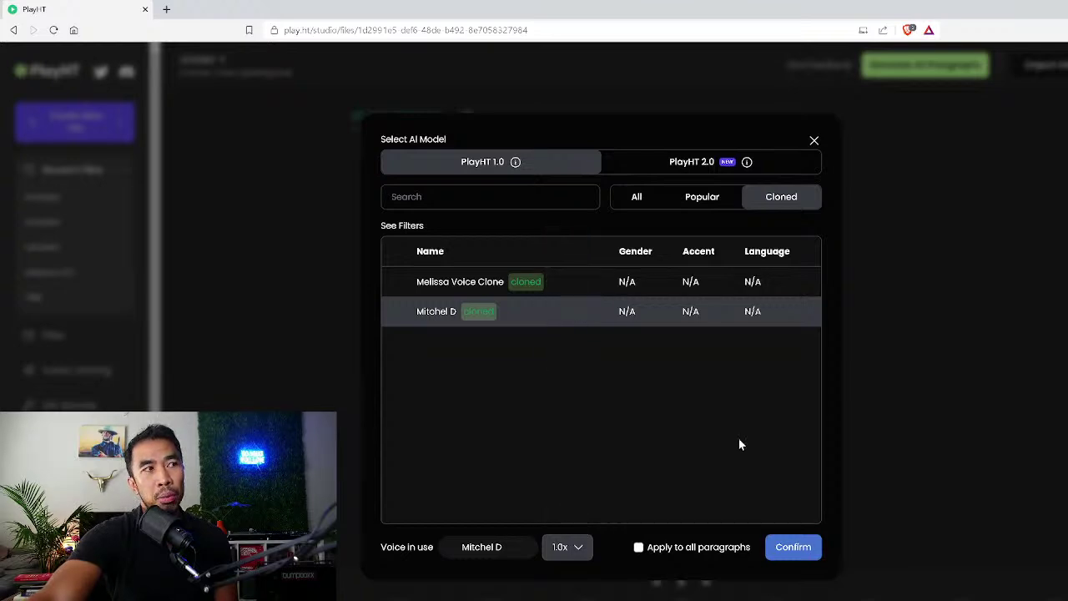
click(640, 547)
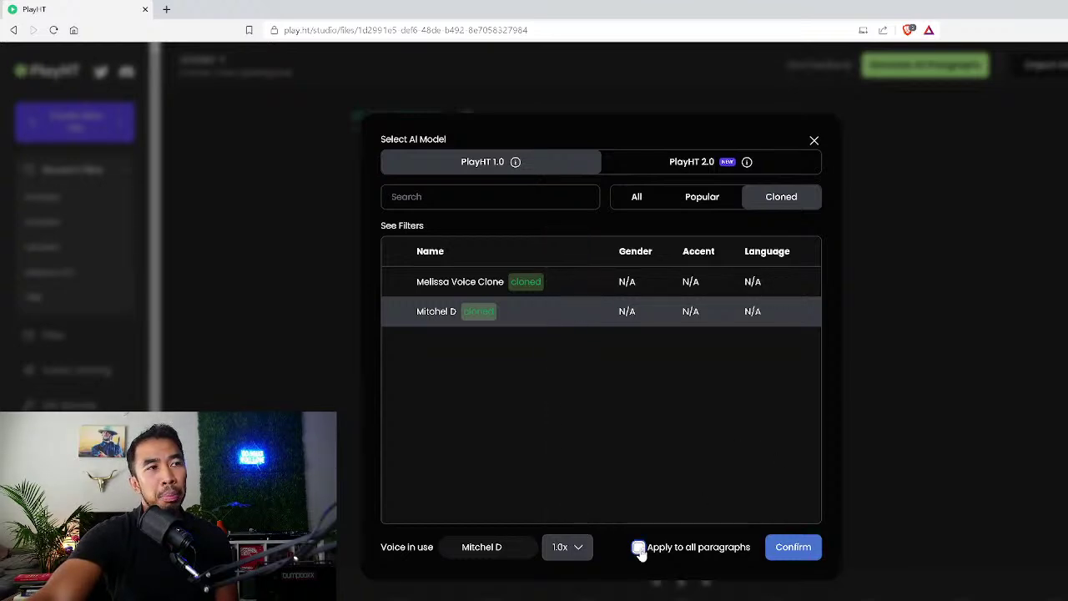
click(793, 551)
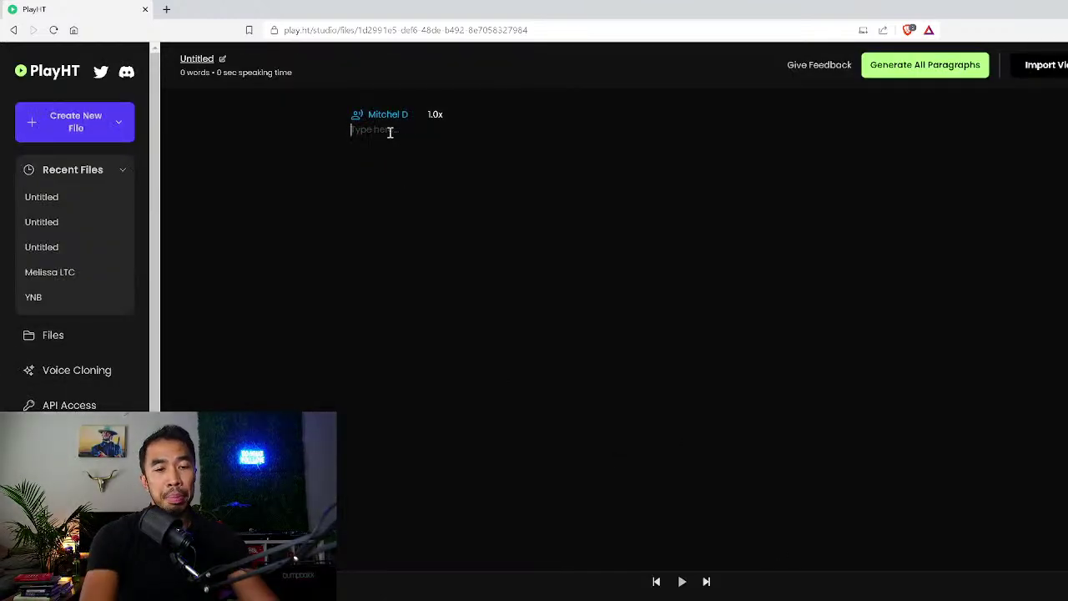
text(Hi there world, )
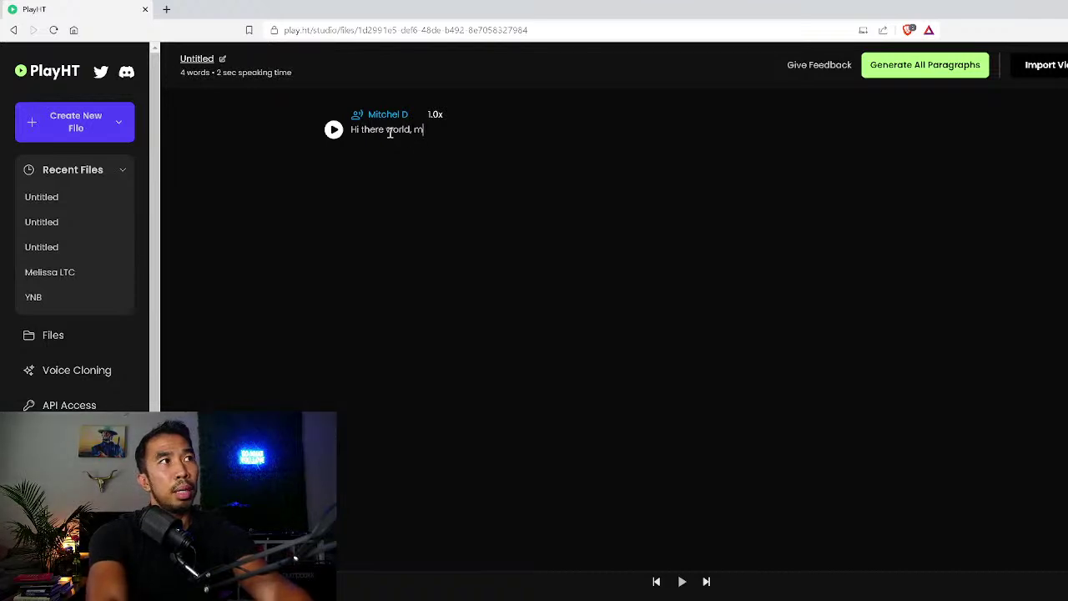
text(my name is Mitchel)
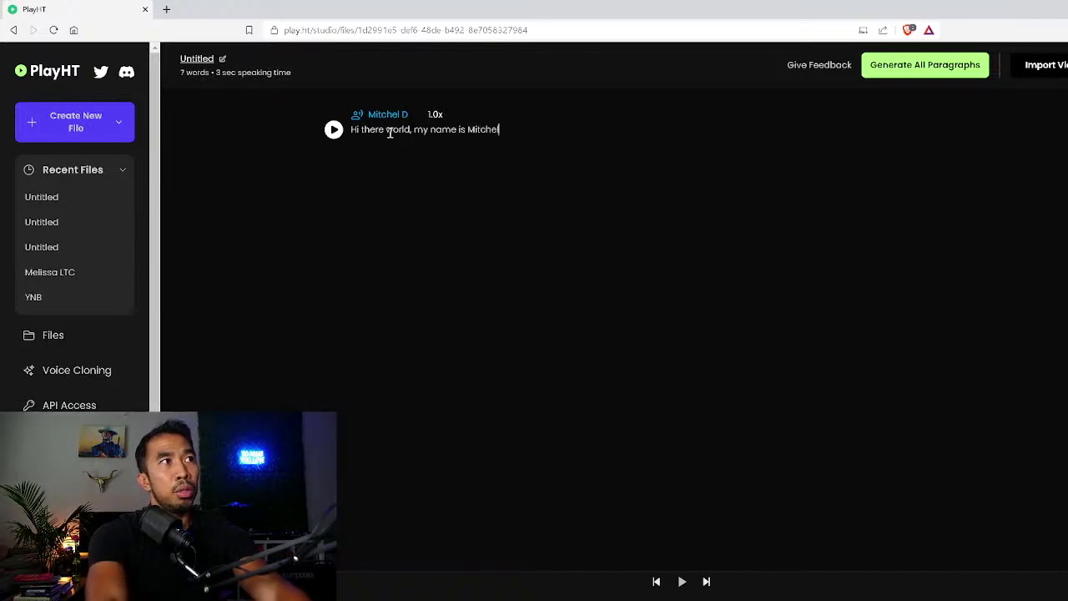
text( and this is )
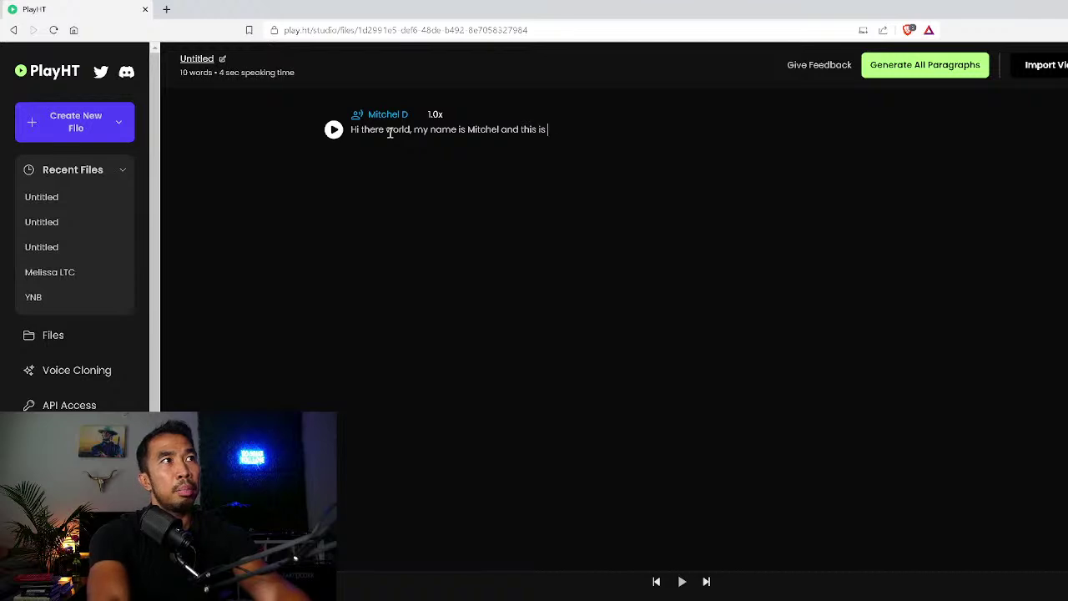
text(my voi)
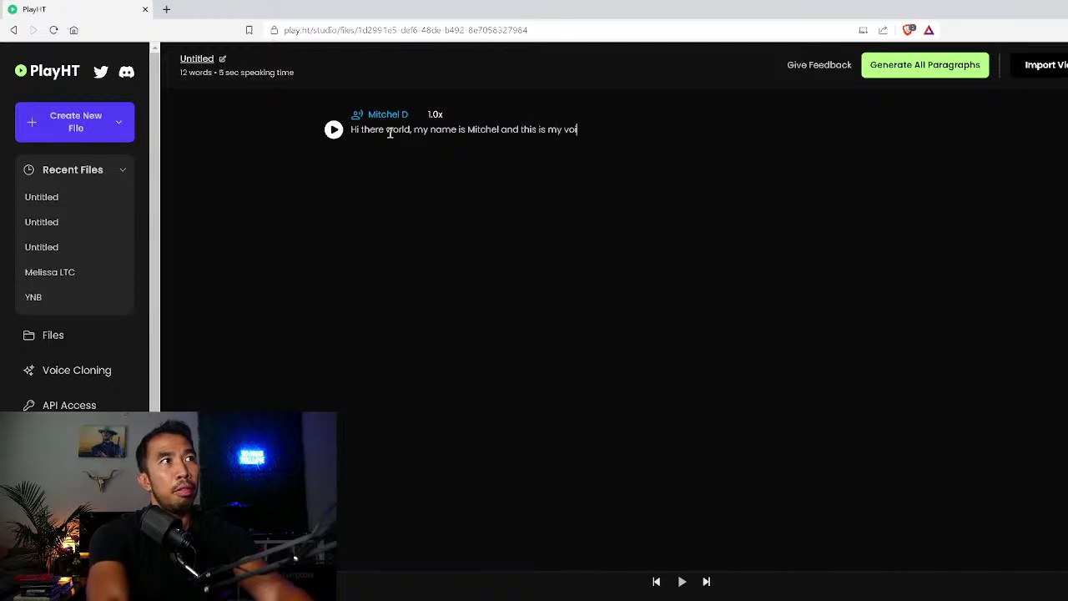
text(ce clone. I'm )
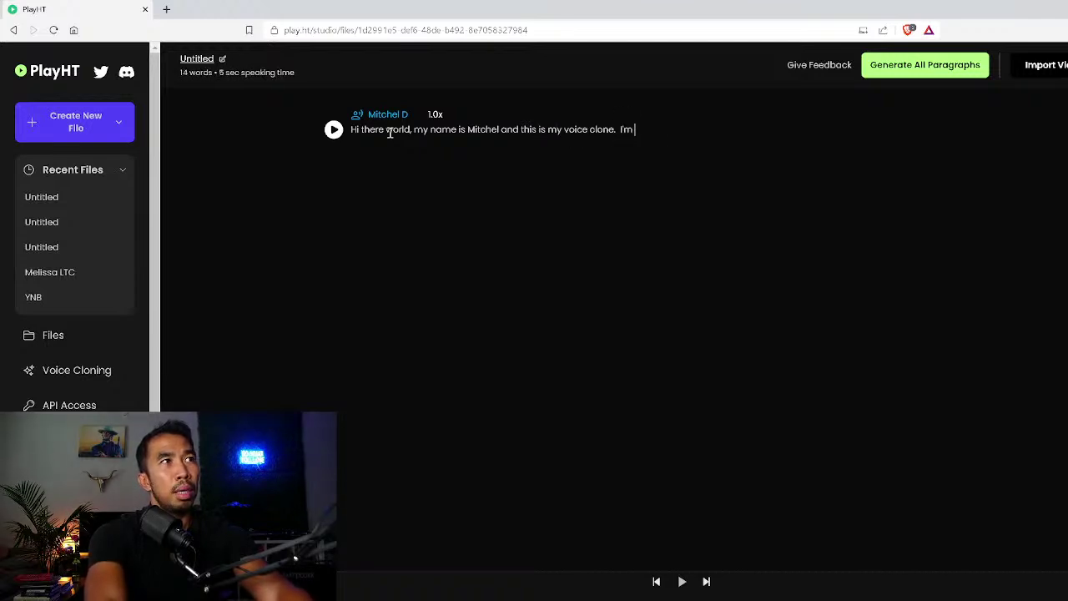
text(doing this live)
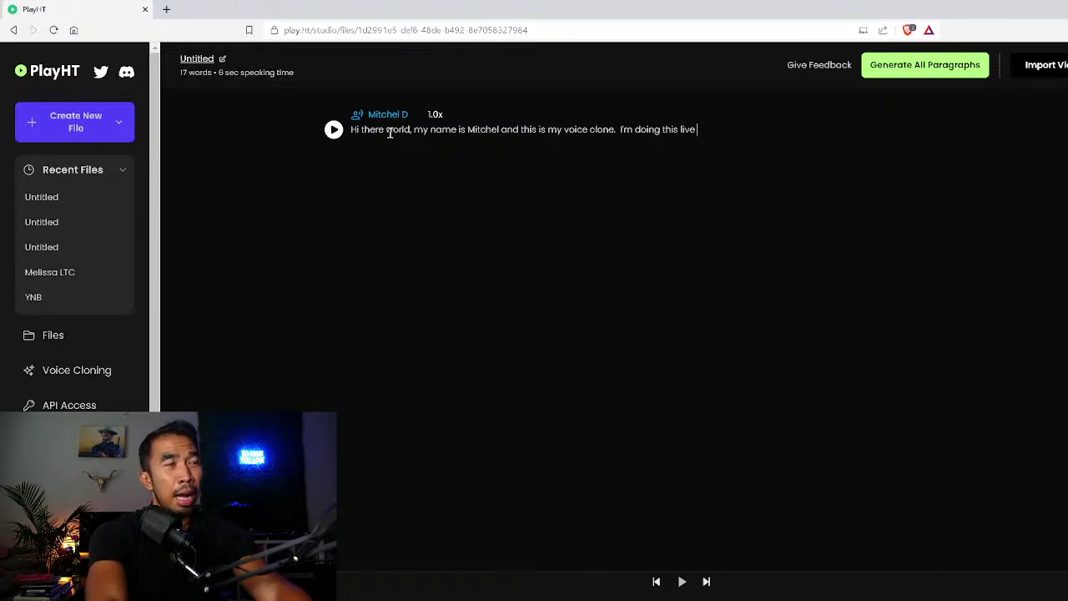
text( and I hope you like teh)
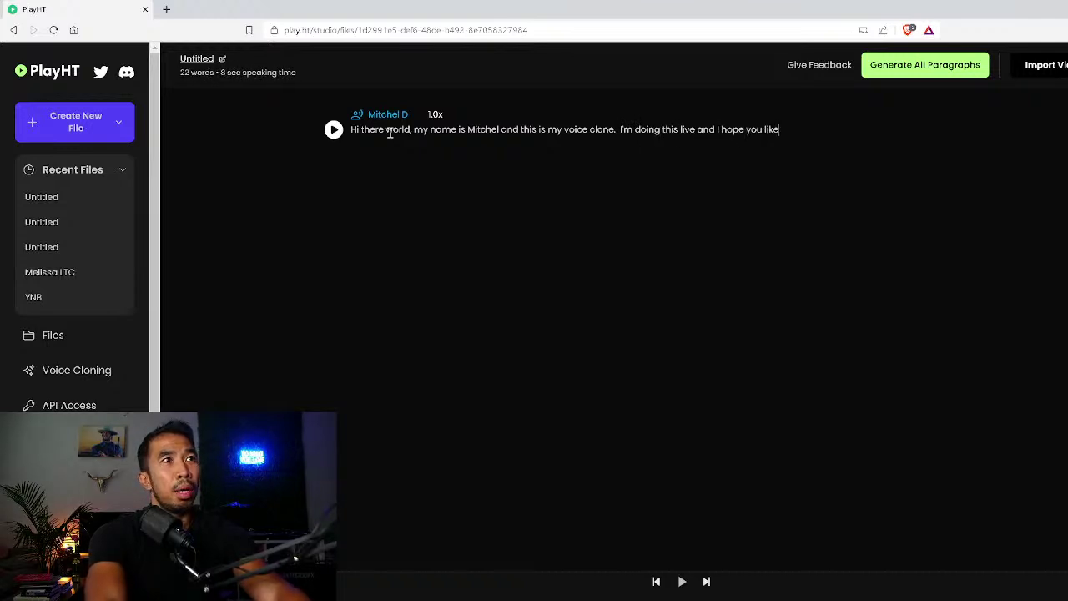
- Fix the typo and finish the paragraph with 'the way I sound.'
key(BackSpace)
key(BackSpace)
text(he way I sound.)
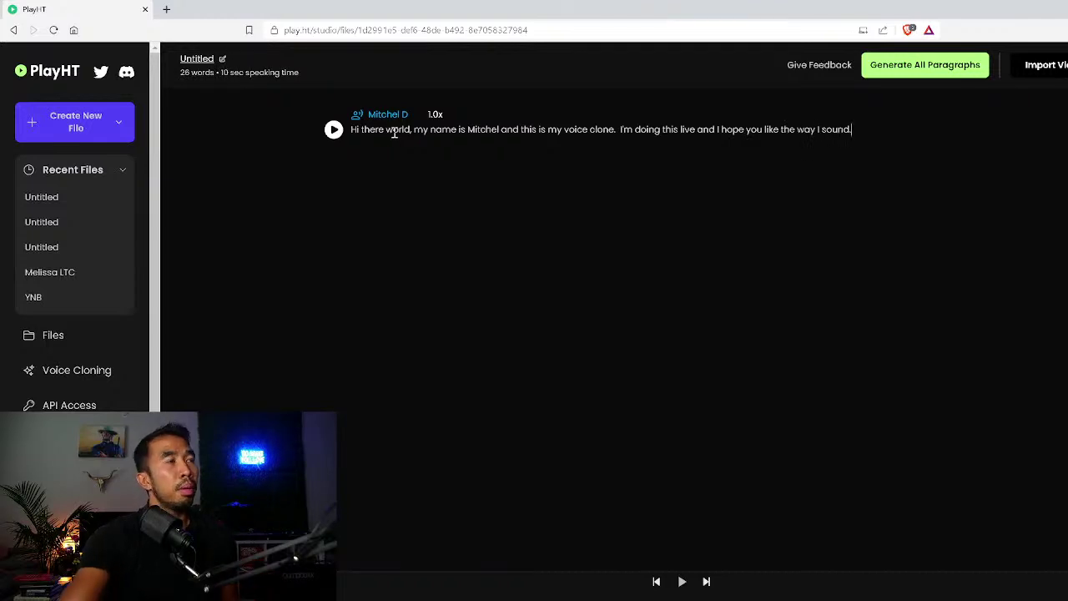
- Generate the paragraph's audio, then regenerate a second Mitchel D sample
click(333, 131)
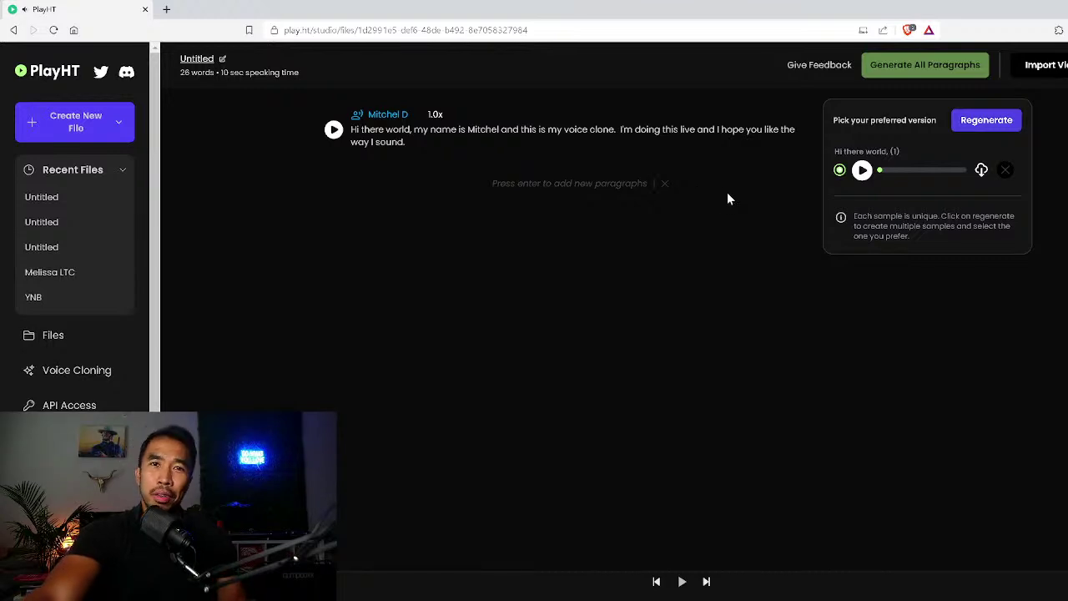
click(1002, 123)
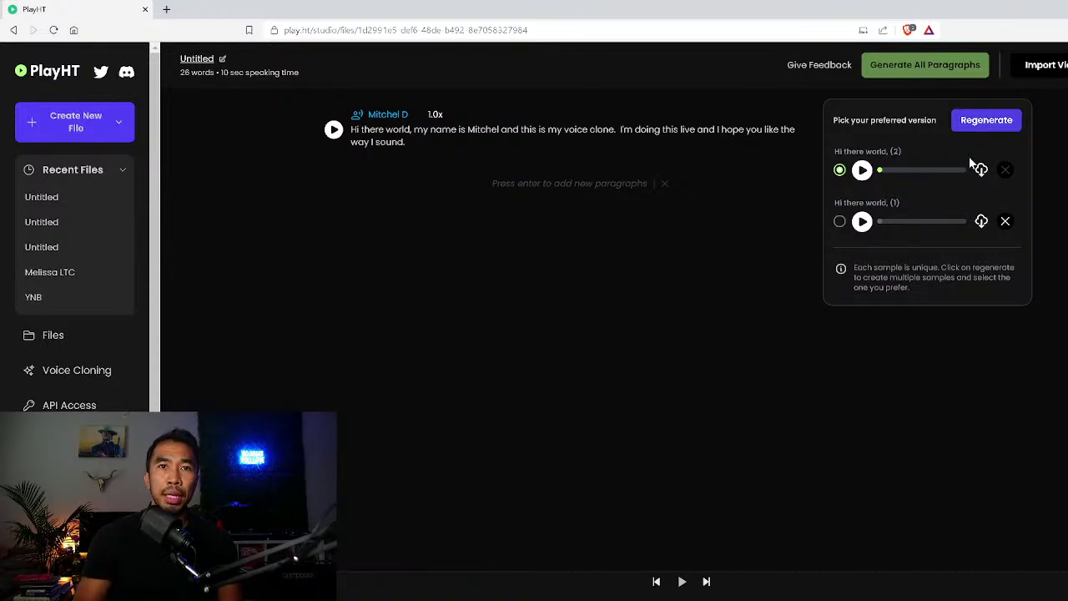
- Play sample (2), regenerate a third take, and listen to sample (3)
click(864, 170)
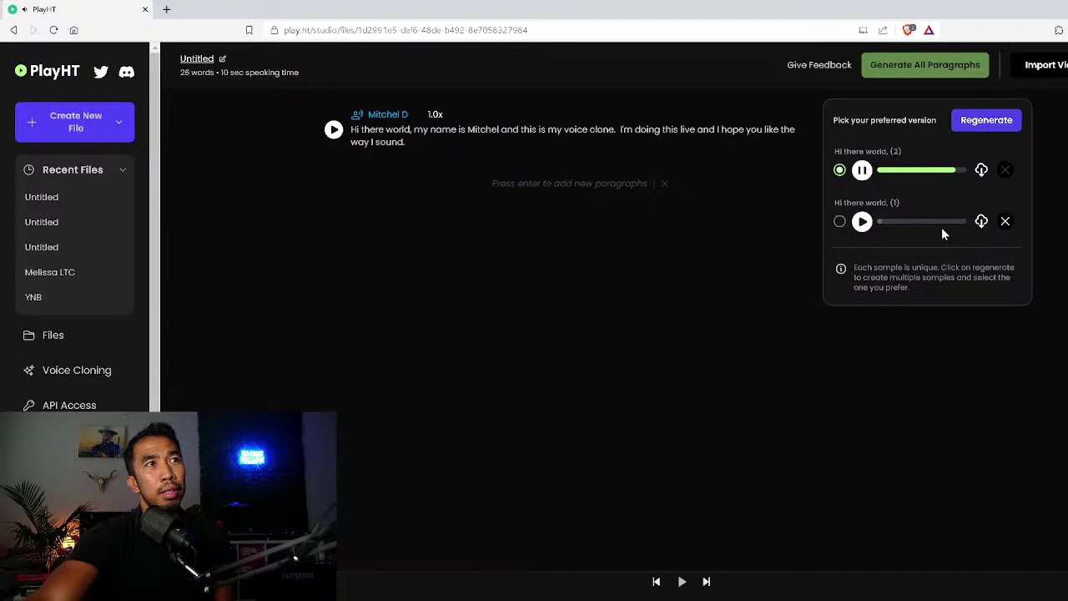
click(982, 125)
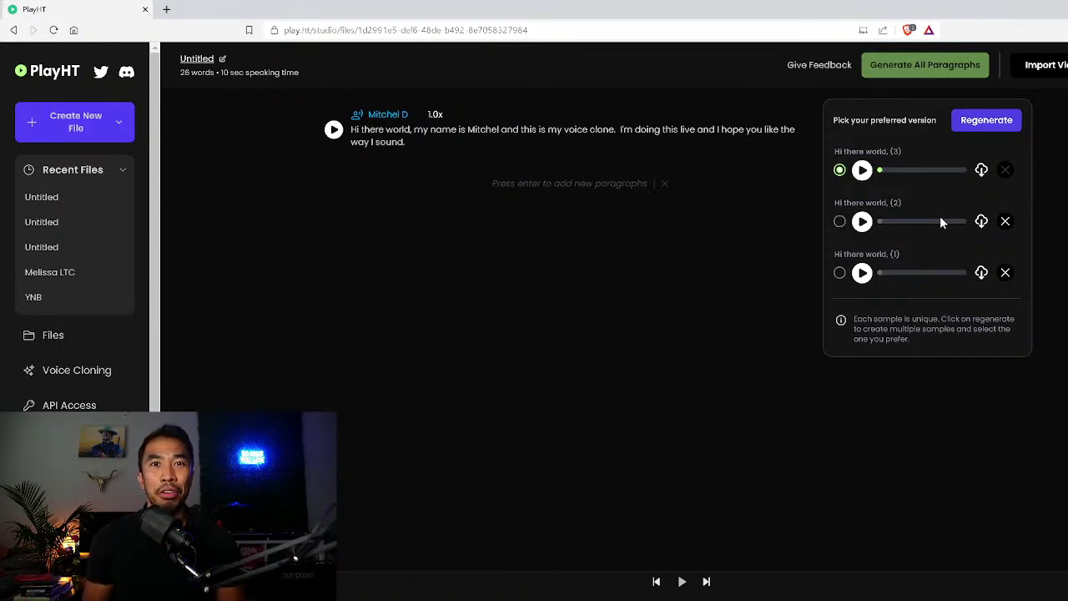
click(862, 170)
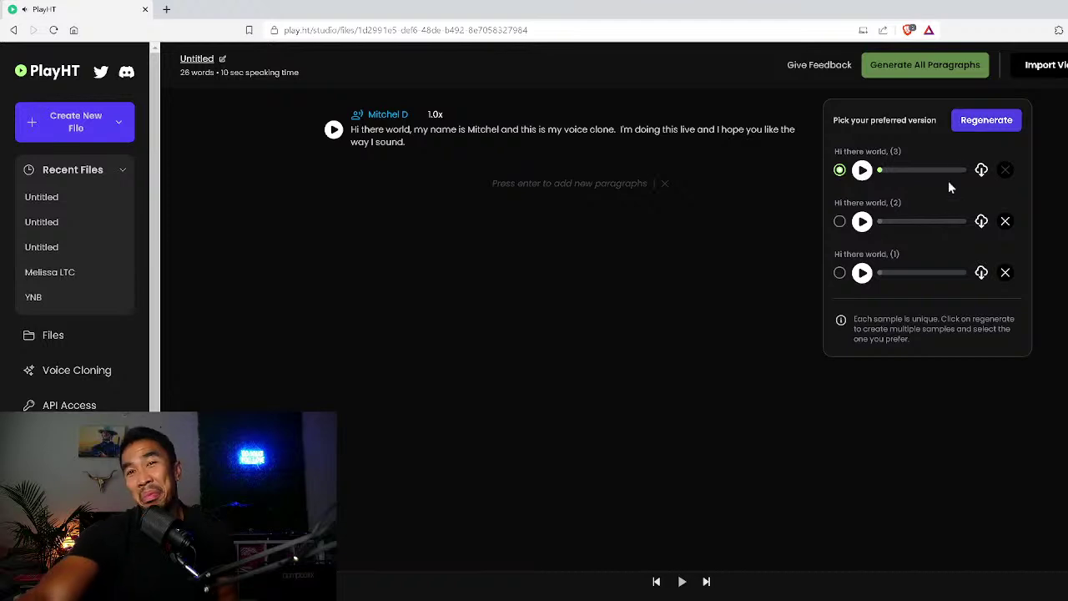
- Regenerate a fourth sample and listen to version (4)
click(988, 122)
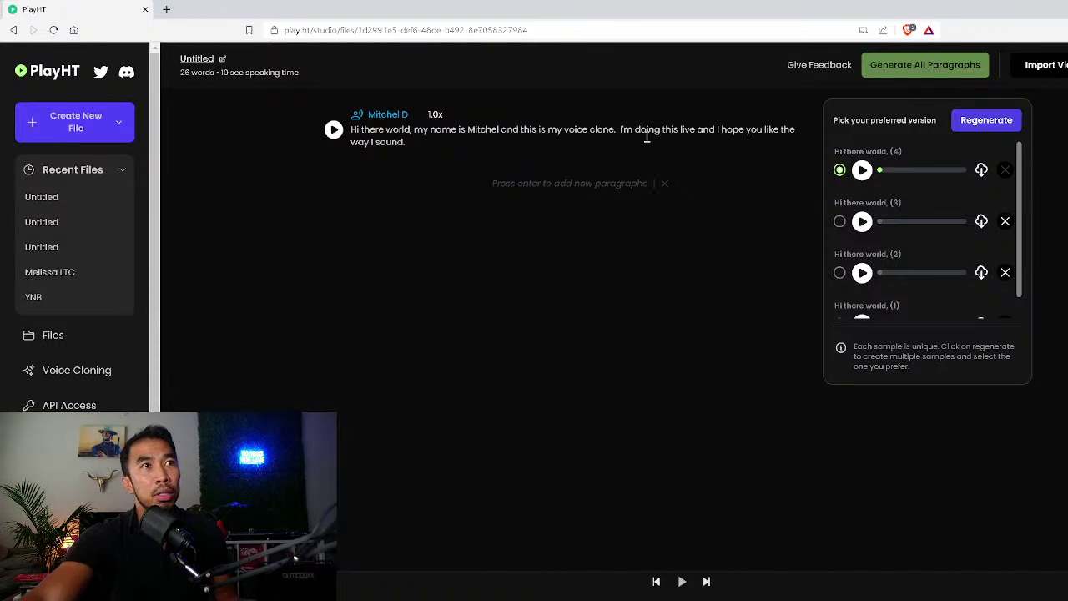
click(862, 169)
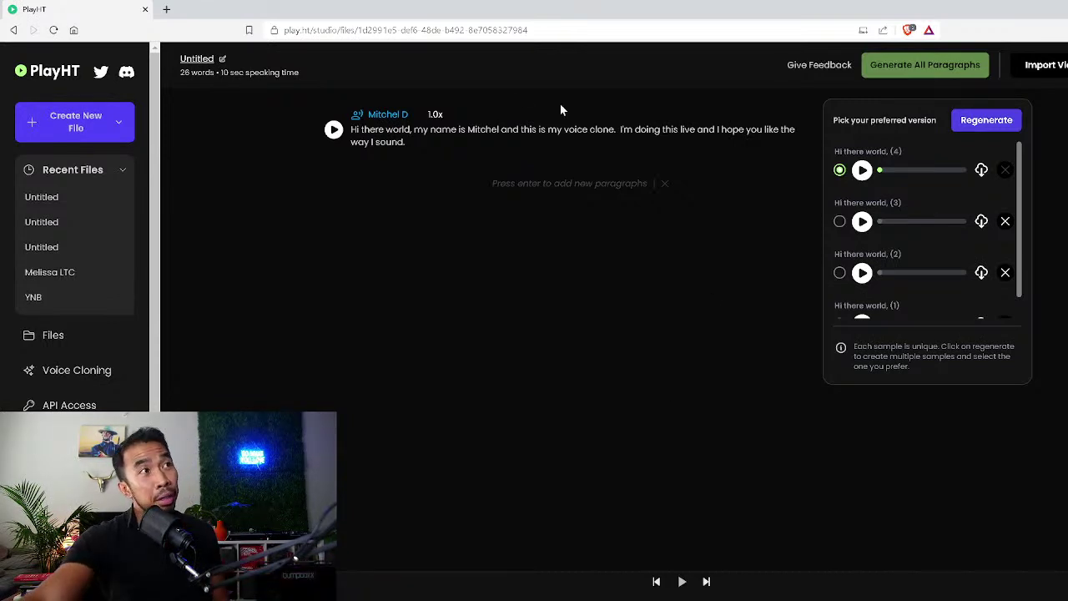
- Switch the paragraph's voice from Mitchel D to Melissa Voice Clone and confirm
click(385, 117)
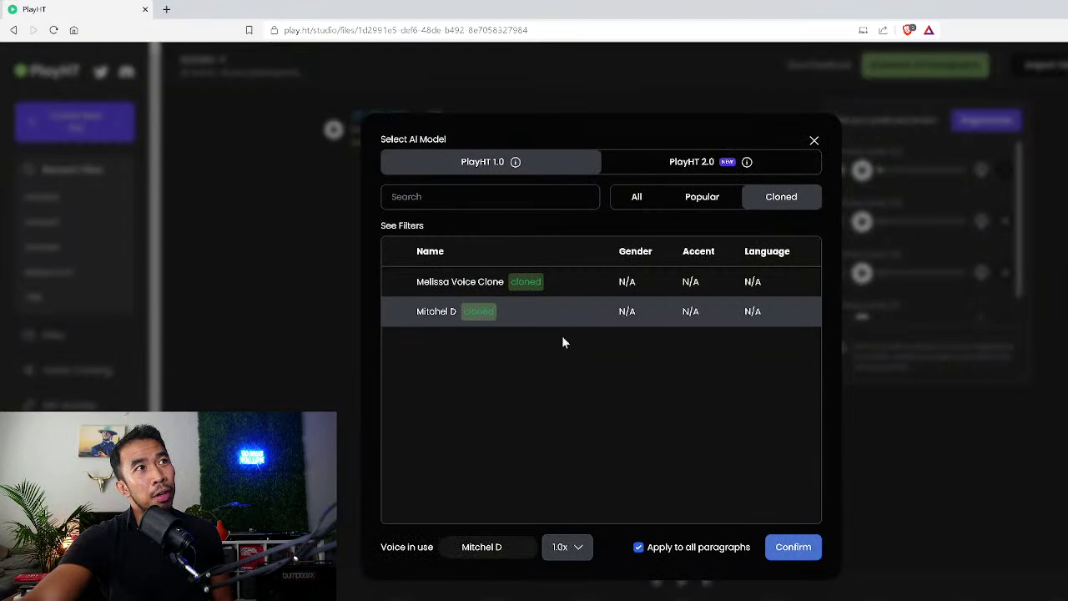
click(460, 289)
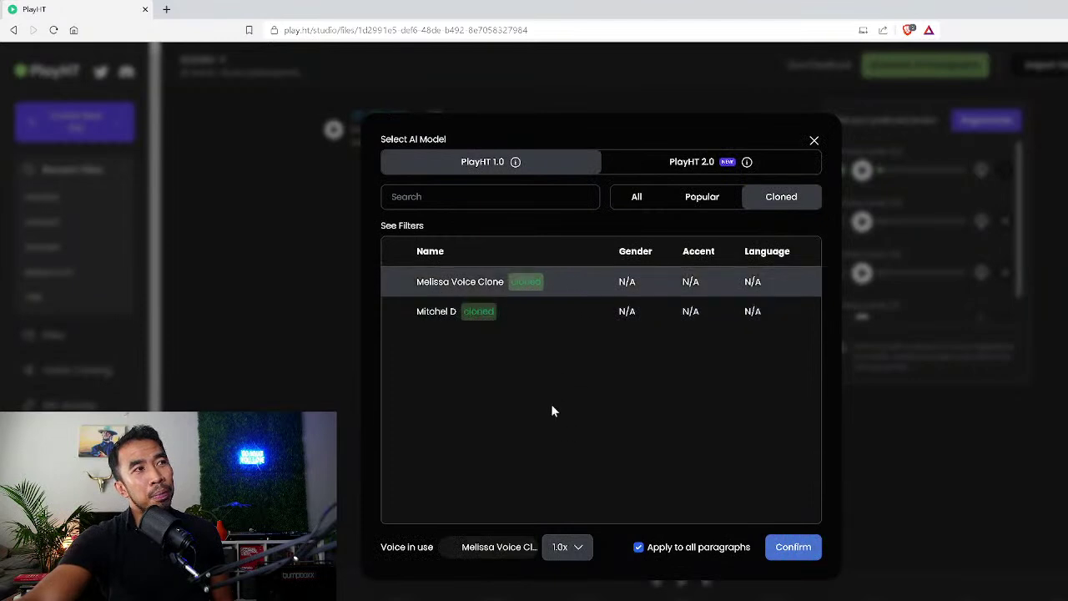
click(793, 547)
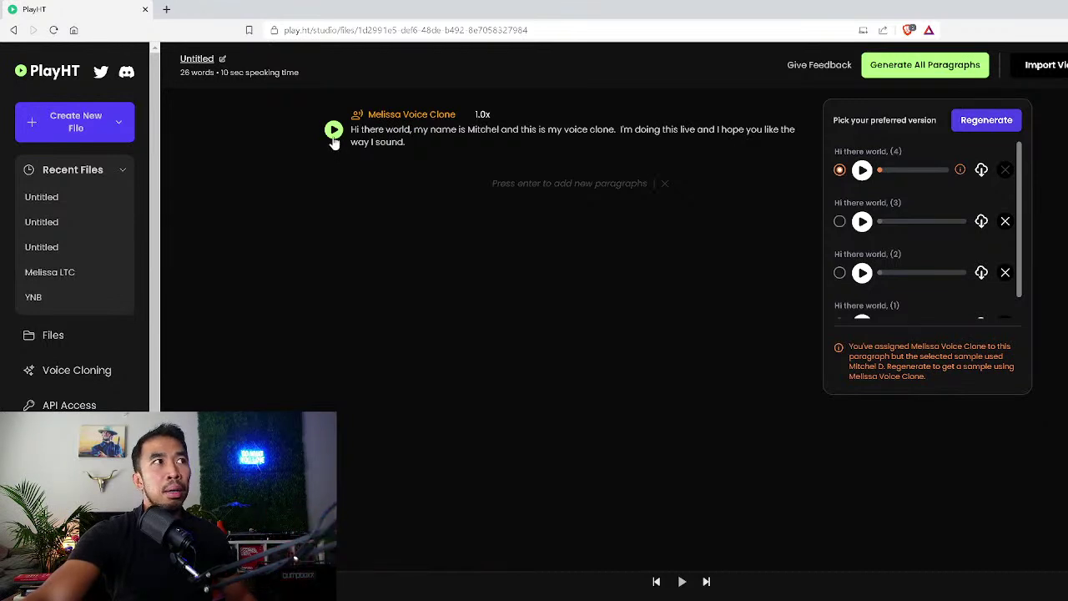
- Generate a fifth sample, version (5), of the paragraph in the Melissa Voice Clone voice
click(333, 131)
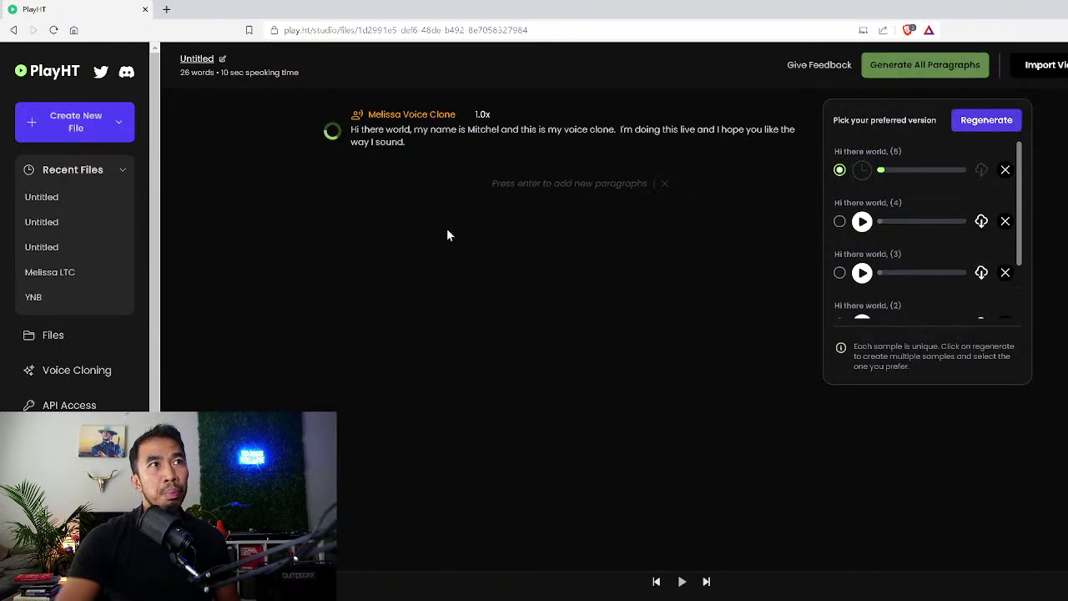